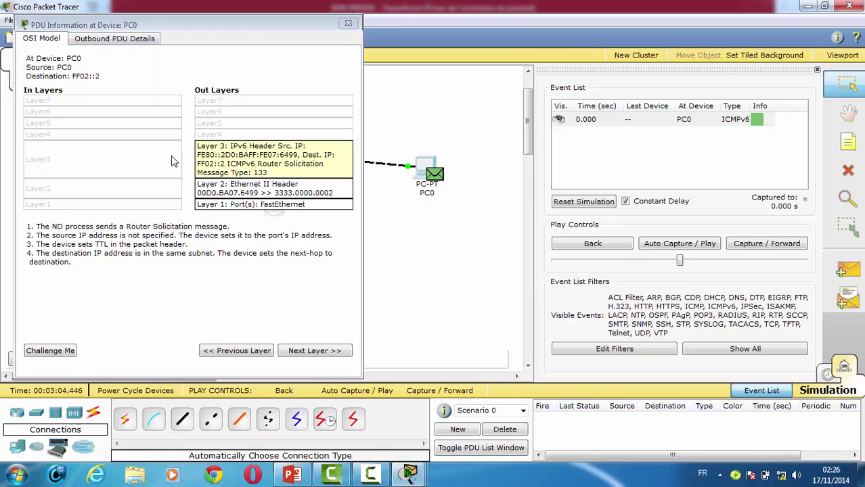
Step: Examine the outbound PDU details of PC0's ICMPv6 Router Solicitation, including the IPv6 header, and close the PDU information
left_click(130, 43)
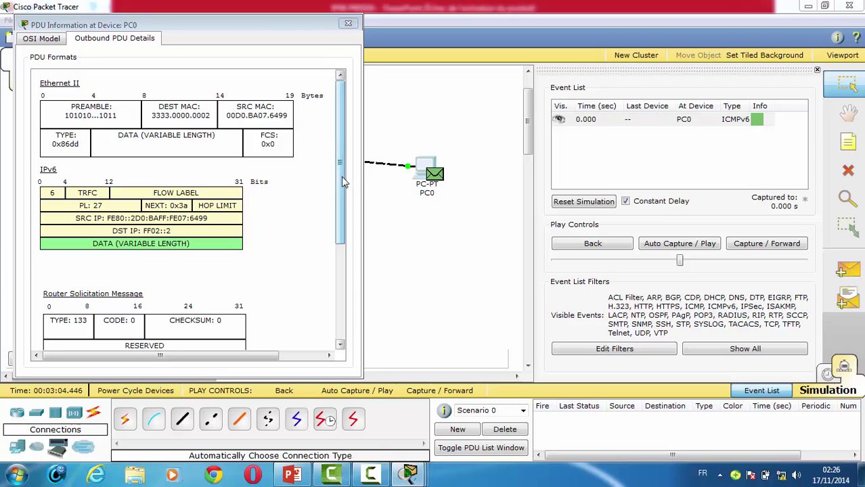
mouse_move(342, 183)
left_mouse_down()
mouse_move(340, 280)
mouse_move(343, 188)
left_mouse_up()
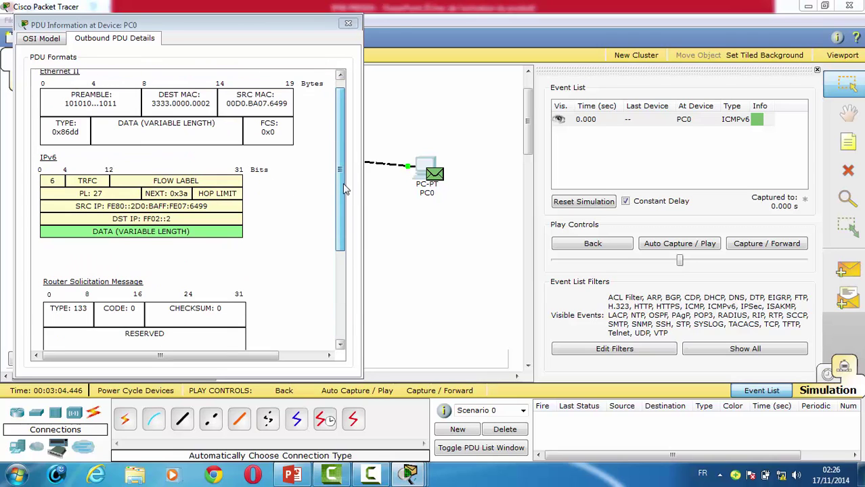
left_click(348, 23)
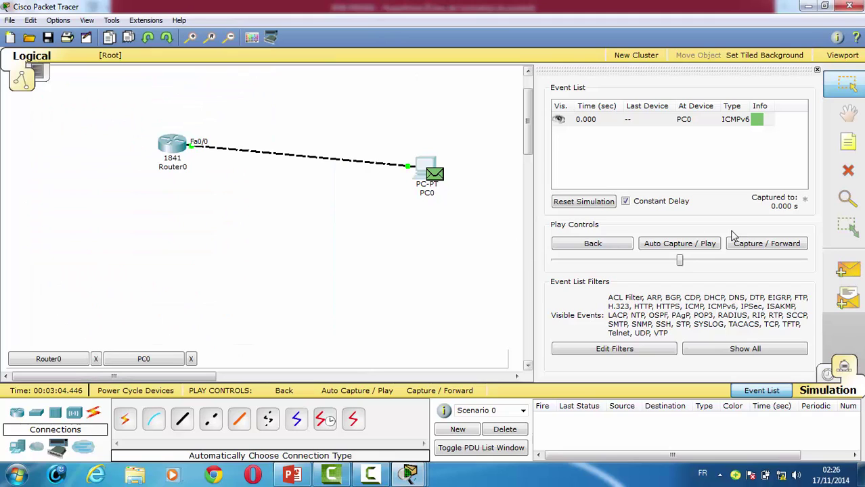
Step: Advance the simulation by one event and examine the inbound PDU details of the Router Solicitation at Router0
left_click(764, 245)
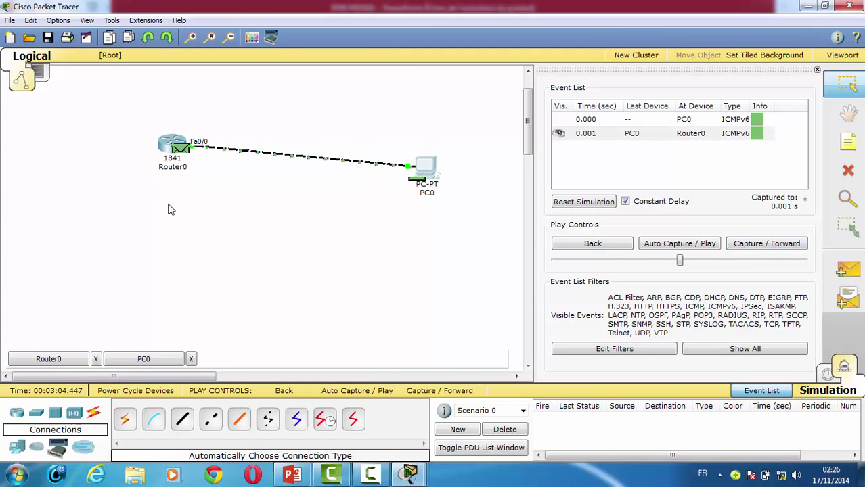
left_click(181, 149)
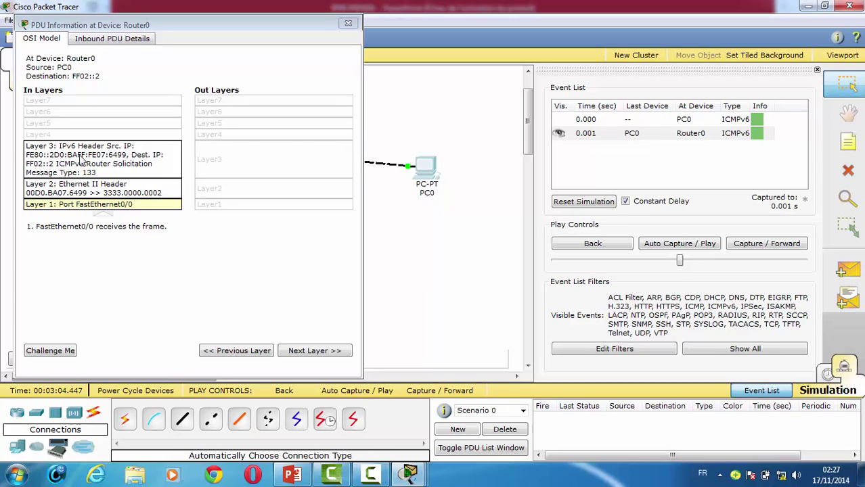
left_click(95, 41)
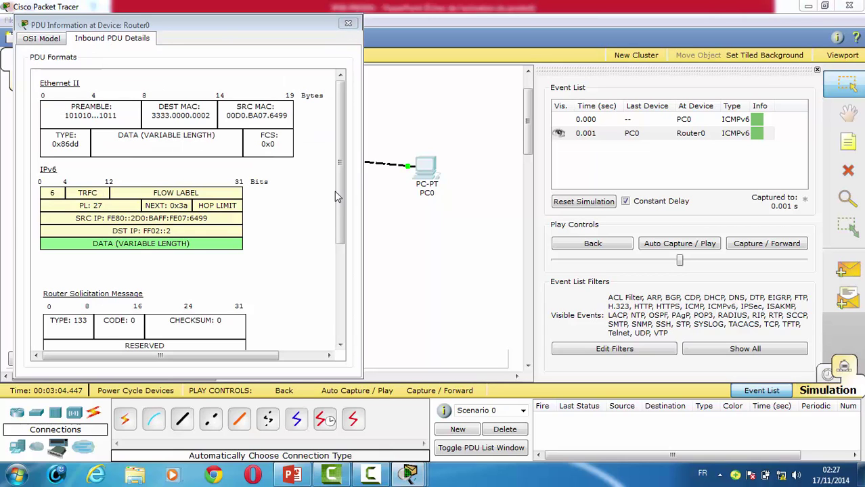
scroll(337, 204, "down", 1)
scroll(339, 210, "down", 5)
scroll(338, 210, "up", 8)
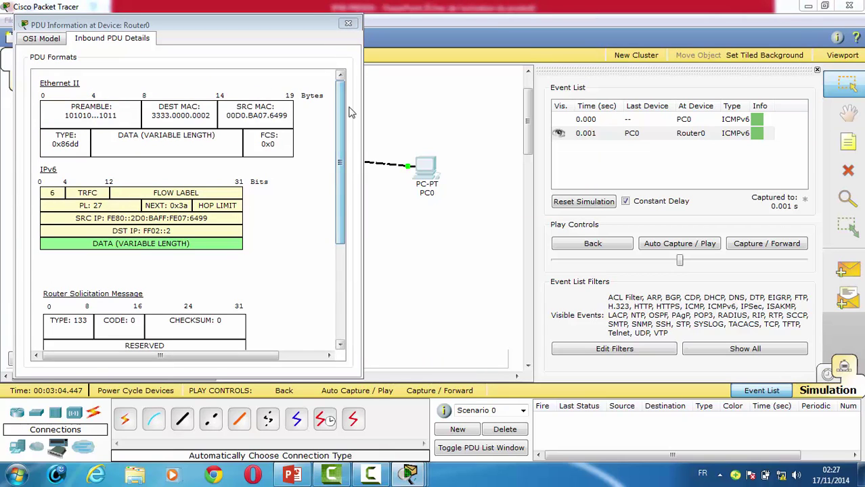
left_click(348, 24)
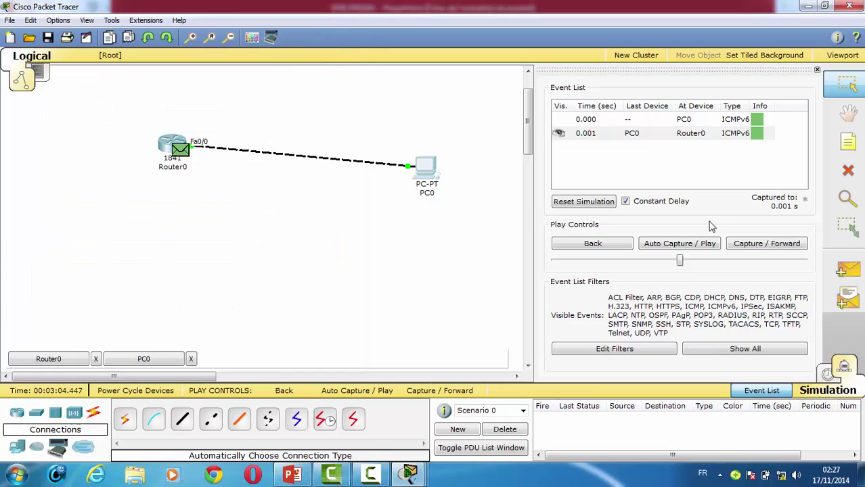
Step: Advance the simulation by one more event and examine the outbound PDU details of the CDP frame at Router0
left_click(759, 247)
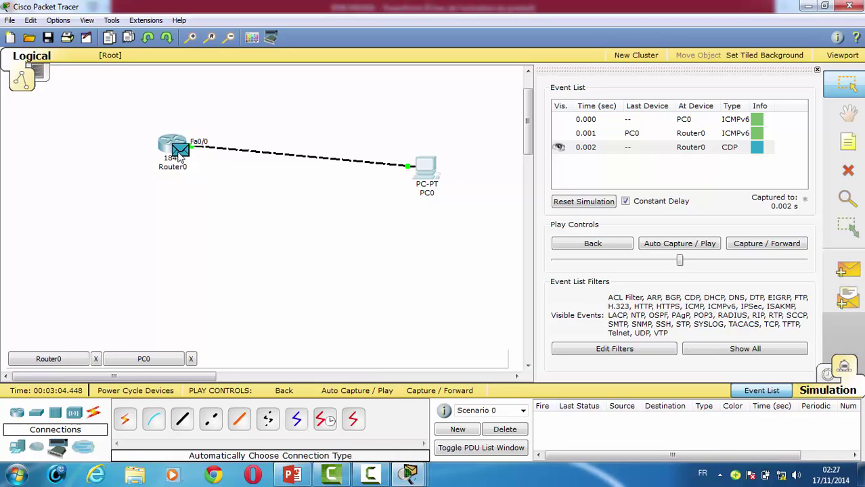
mouse_move(181, 155)
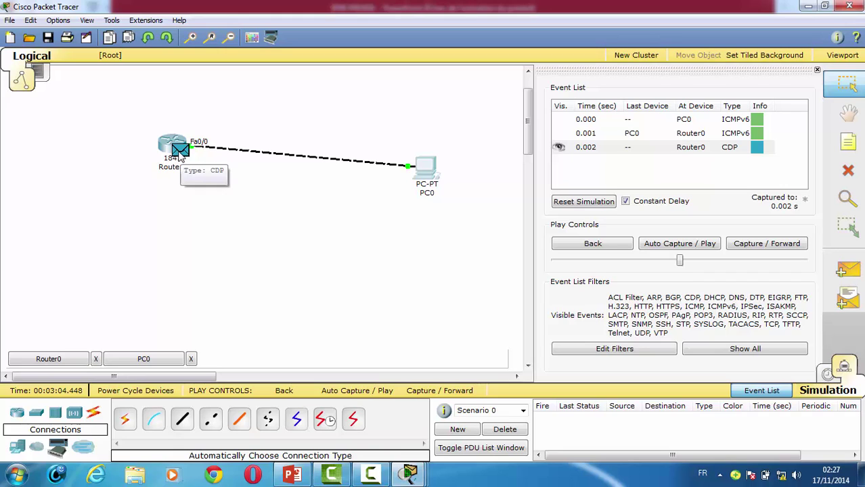
left_click(181, 150)
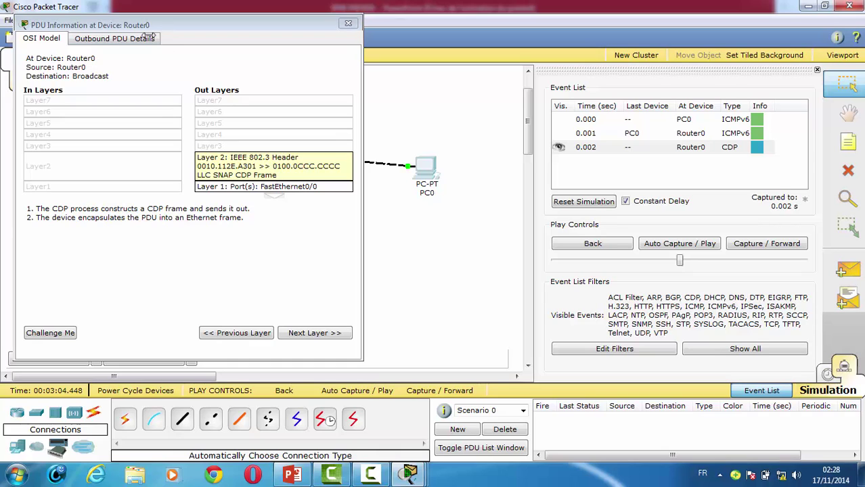
left_click(117, 38)
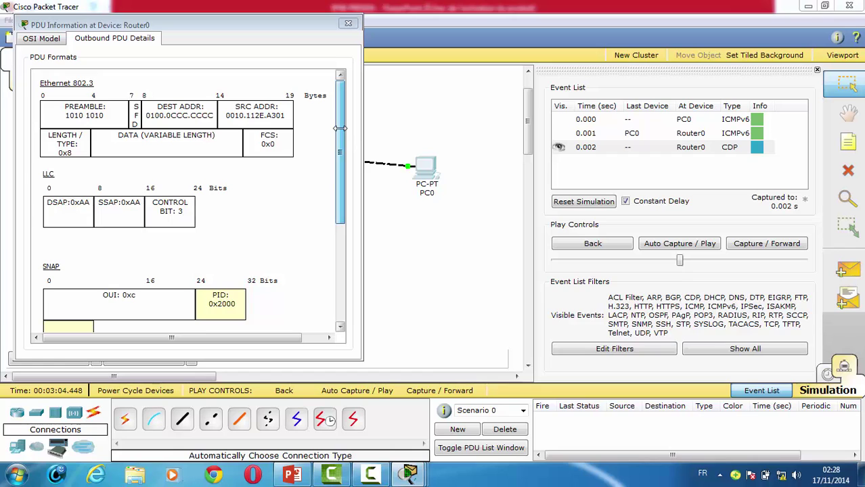
left_click_drag(340, 128, 340, 252)
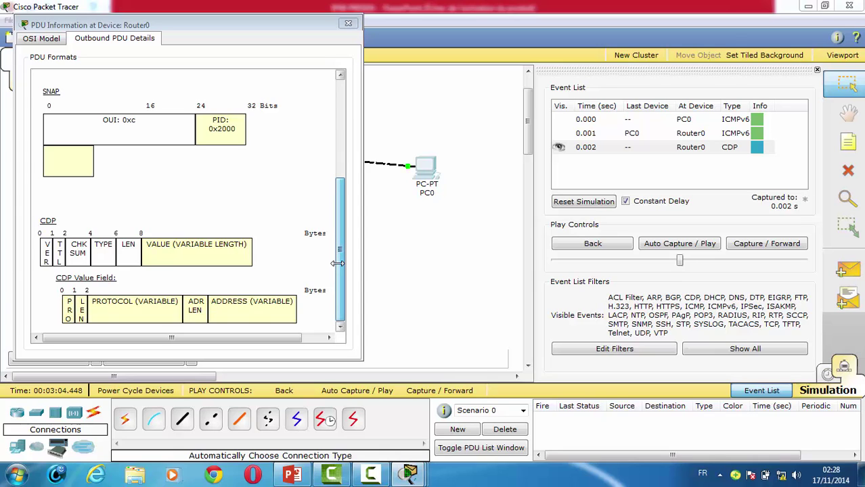
left_click_drag(337, 263, 348, 169)
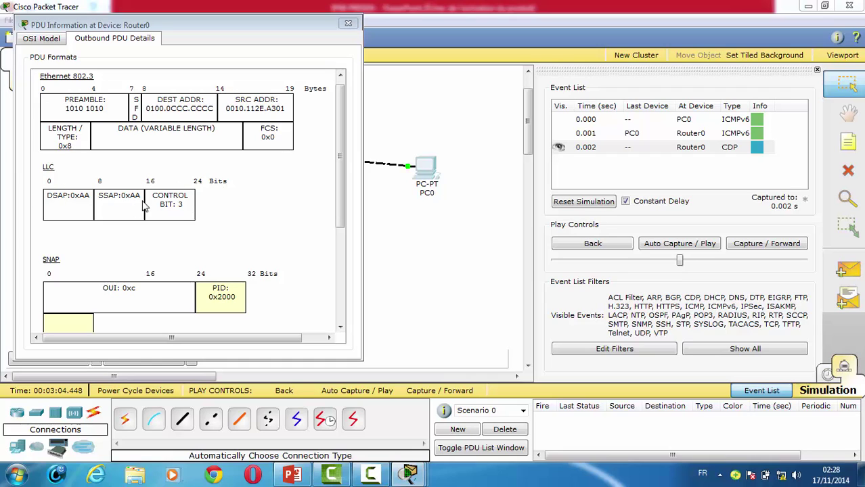
left_click(350, 24)
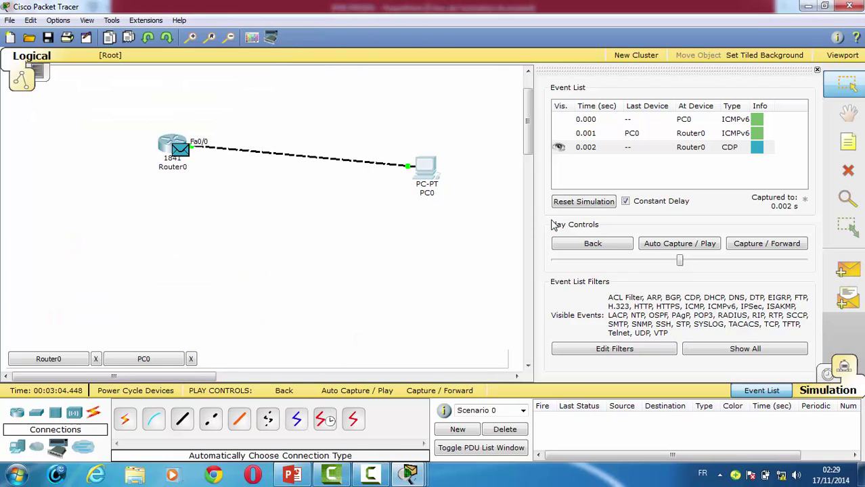
Step: Forward the CDP frame from Router0 to PC0 in the simulation and view Router0's port summary
left_click(762, 246)
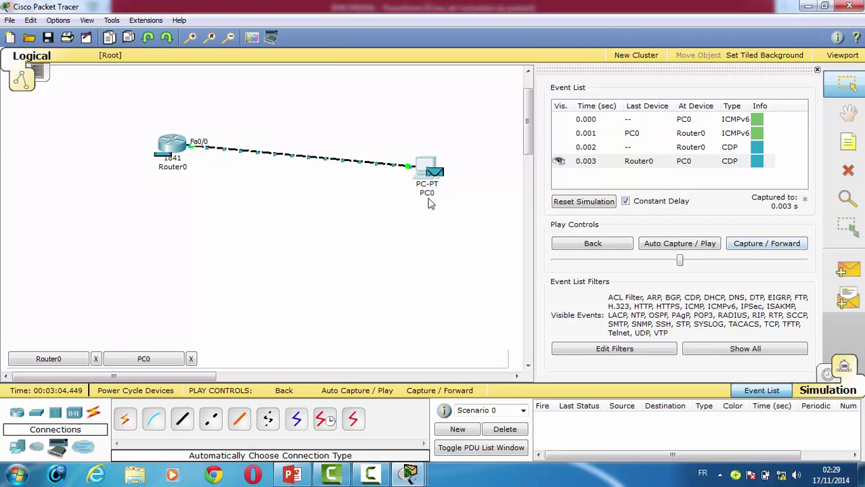
mouse_move(436, 181)
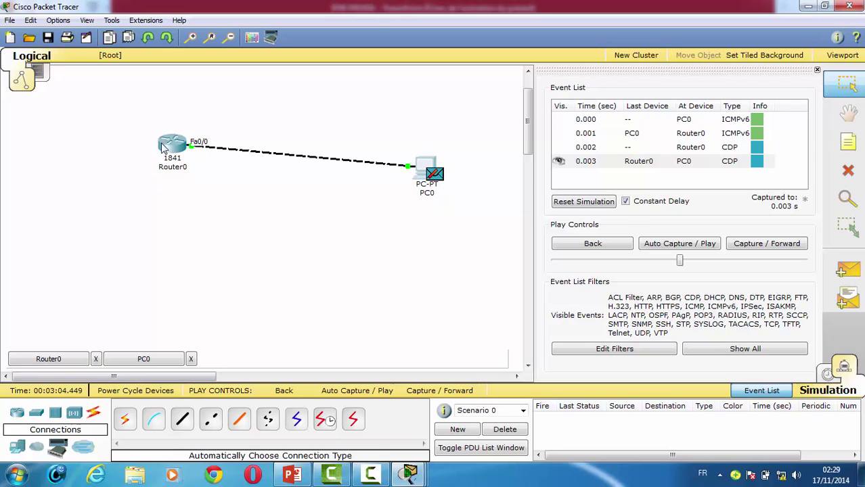
mouse_move(171, 146)
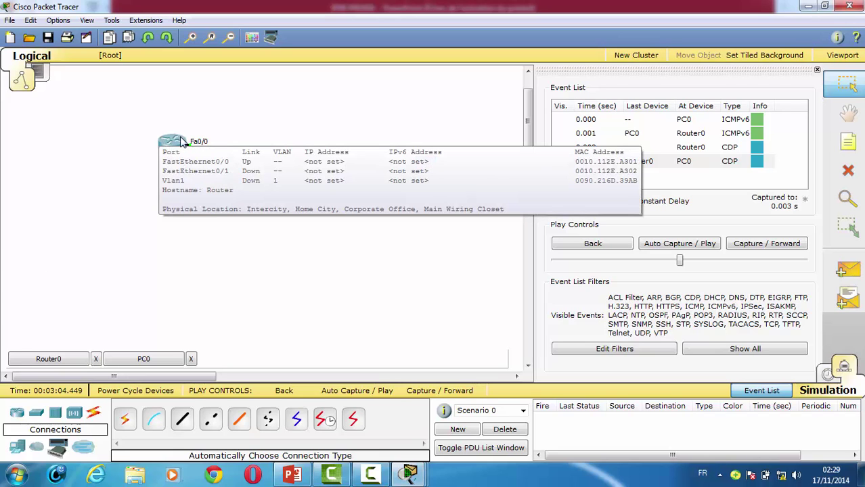
Step: Add a generic PC below Router0 and connect it to the router's FastEthernet0/1 port with a copper cross-over cable
left_click(58, 447)
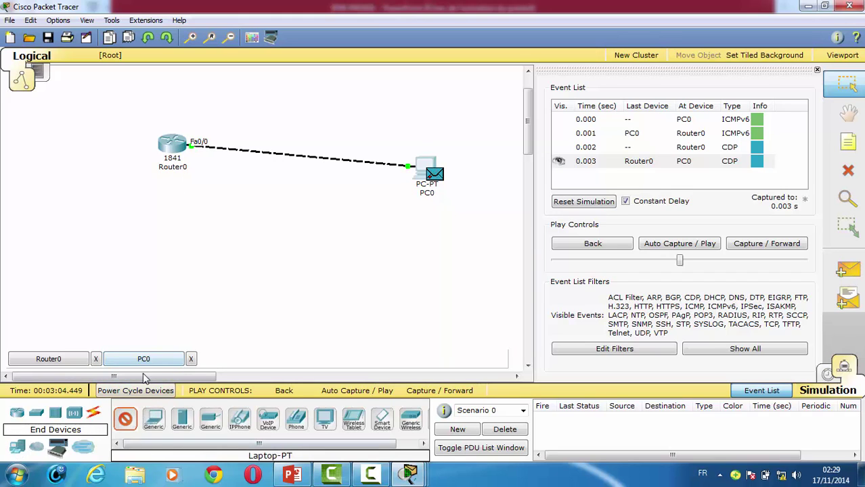
left_click(183, 269)
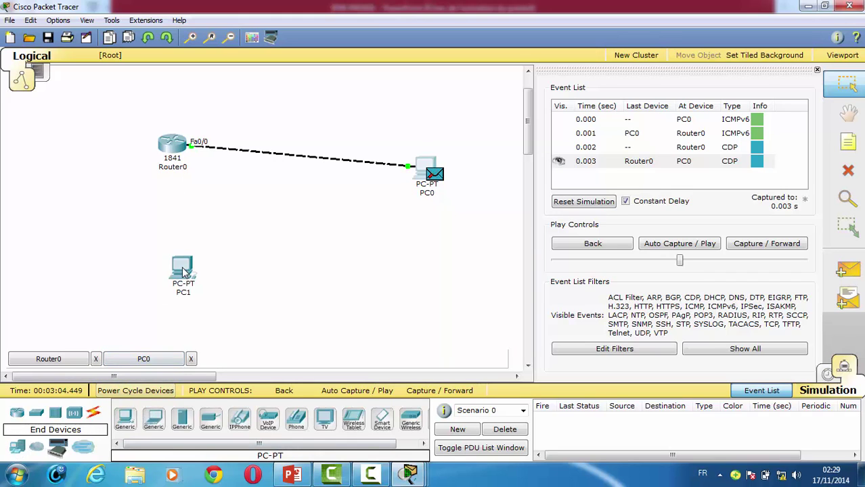
left_click(95, 419)
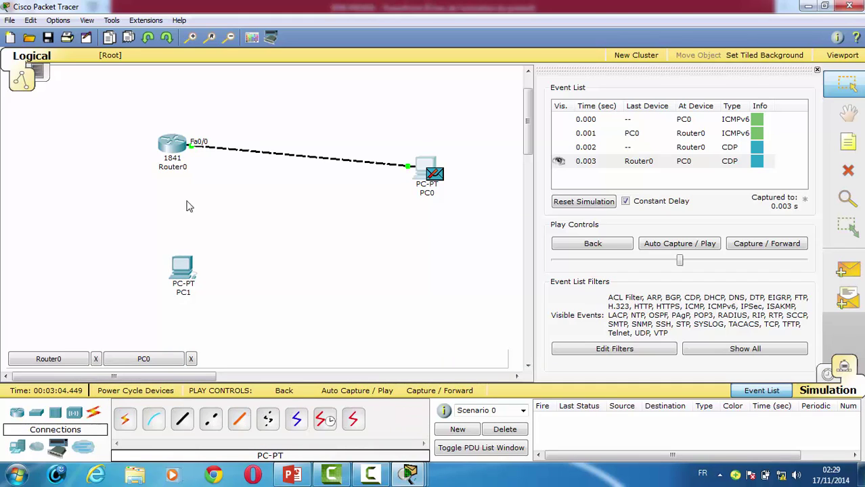
left_click(210, 423)
left_click(177, 151)
left_click(193, 156)
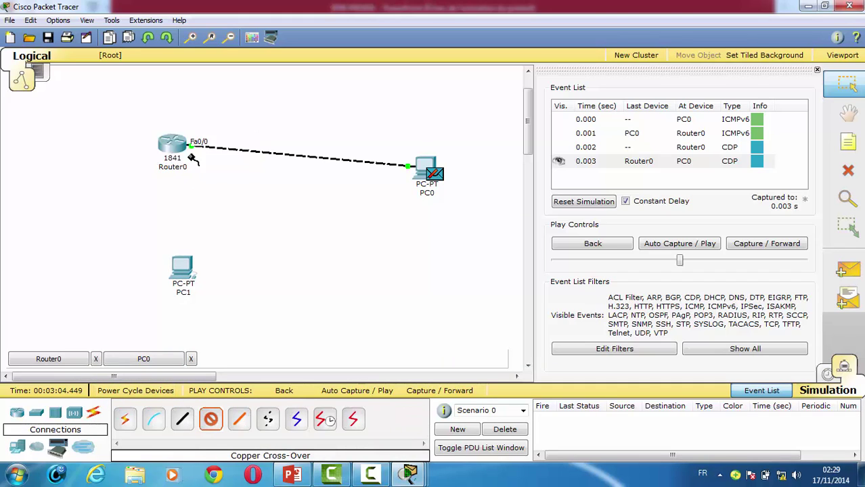
left_click(175, 257)
left_click(198, 278)
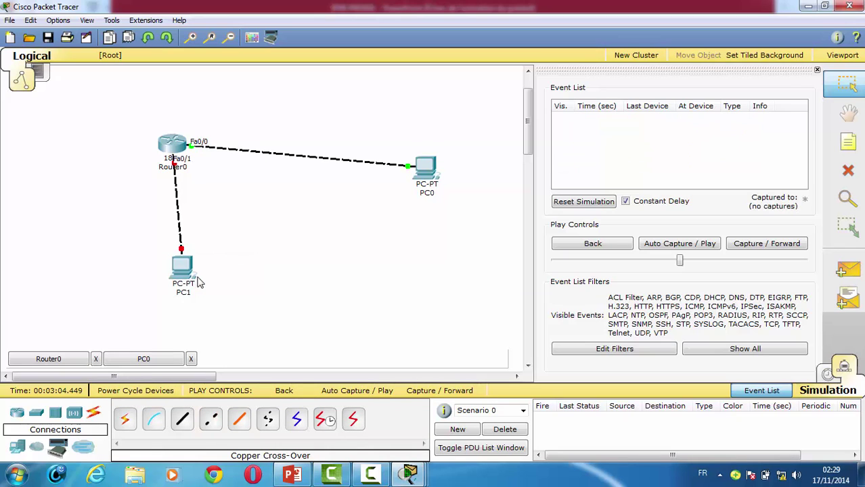
Step: In Router0's command line, enter global configuration mode with conf t and select interface f0/1
left_click(173, 151)
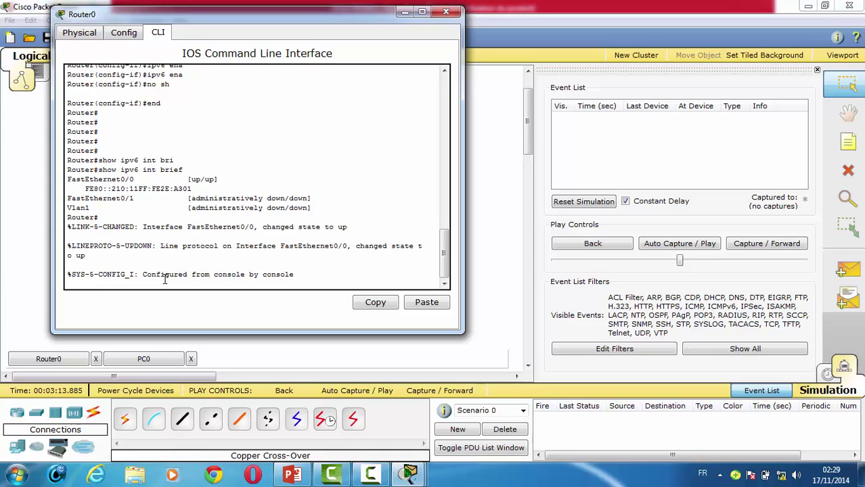
key("Return")
key("Return")
key("Return")
key("Return")
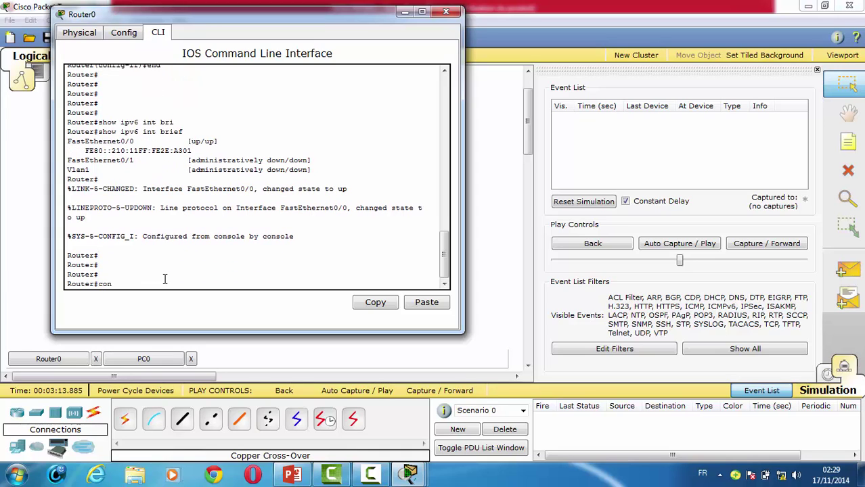
key("Return")
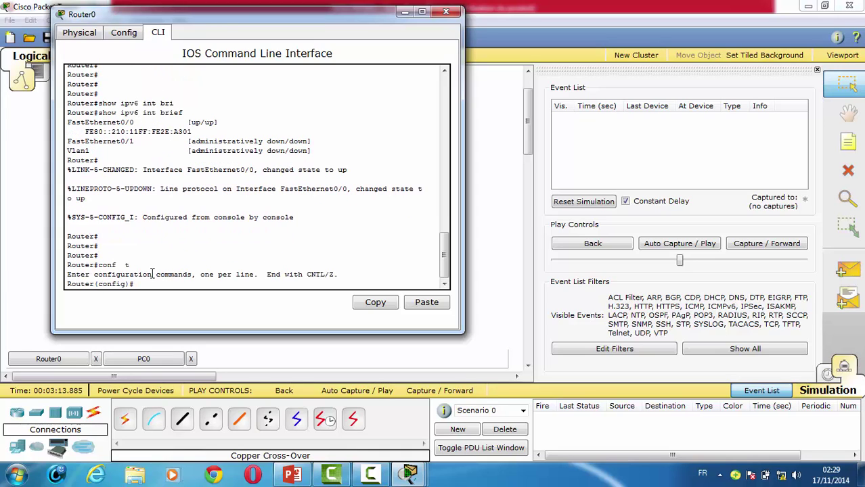
left_click_drag(227, 22, 419, 47)
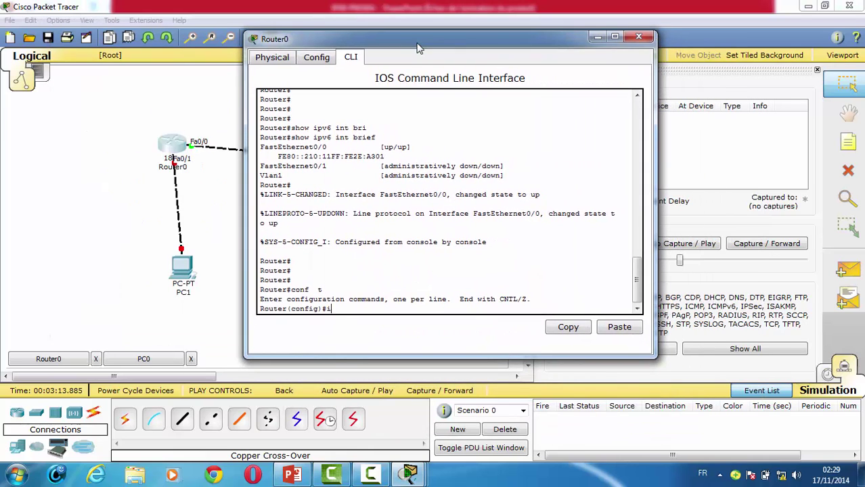
type("int f0/1")
key("Return")
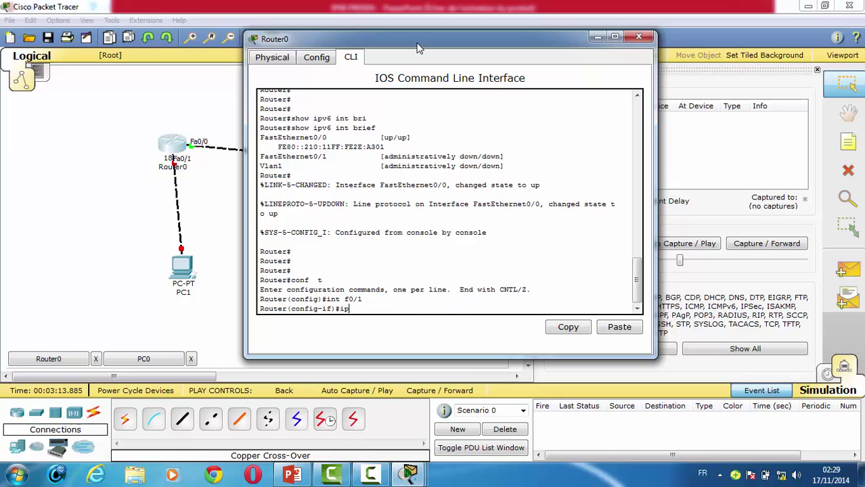
Step: Enable IPv6 on interface f0/1, bring it up with no shutdown, and close the Router0 window
type("ipv")
key("Tab")
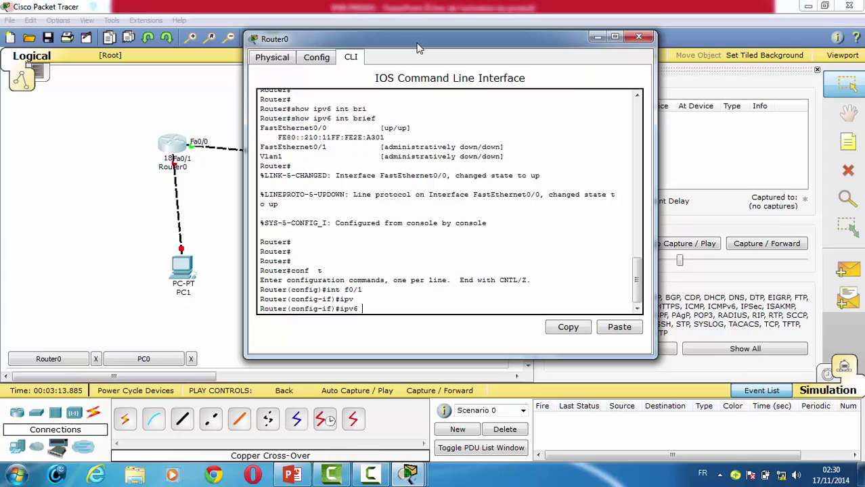
type("ena")
key("Return")
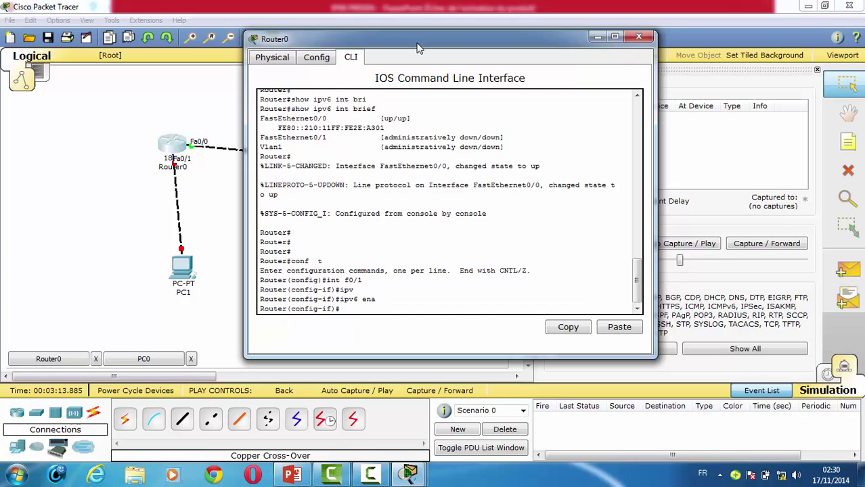
type("no sghh")
key("Tab")
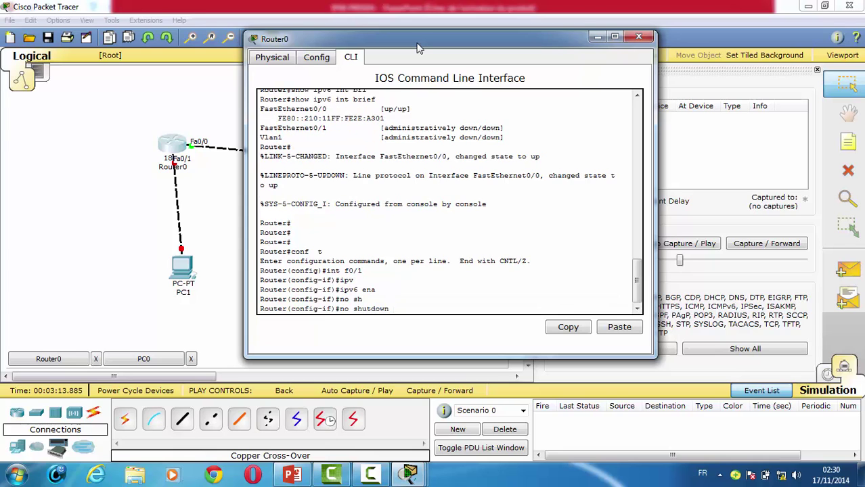
key("Return")
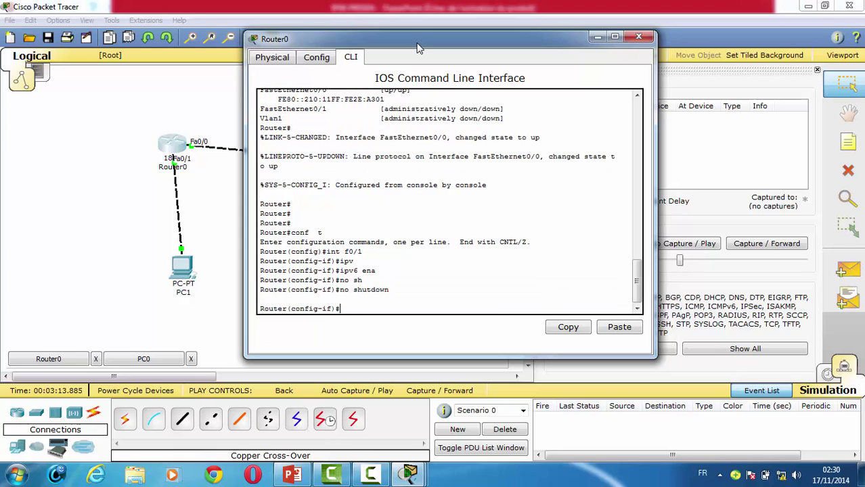
left_click(638, 36)
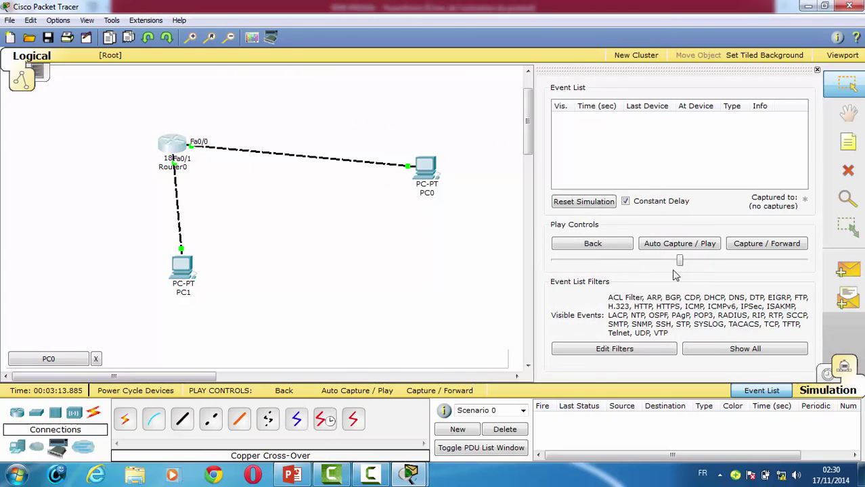
Step: In PC0's global settings, switch the IPv6 gateway/DNS mode to Static and back to Auto Config
left_click(424, 168)
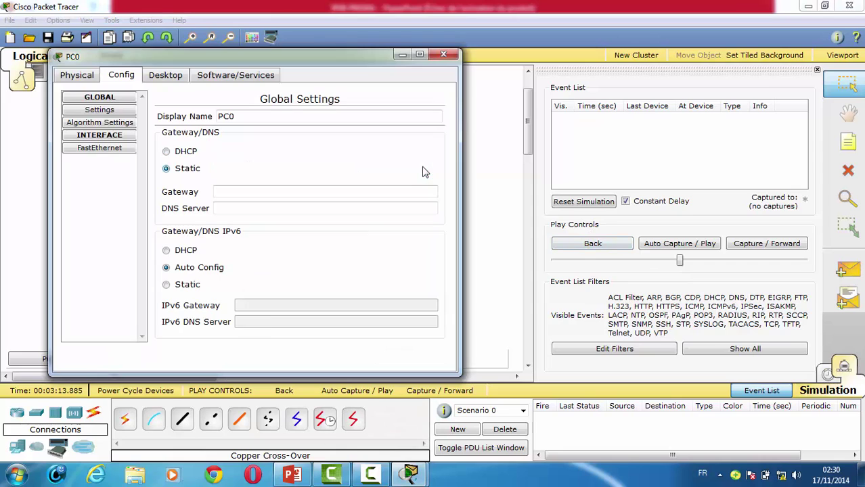
left_click(166, 285)
left_click(166, 268)
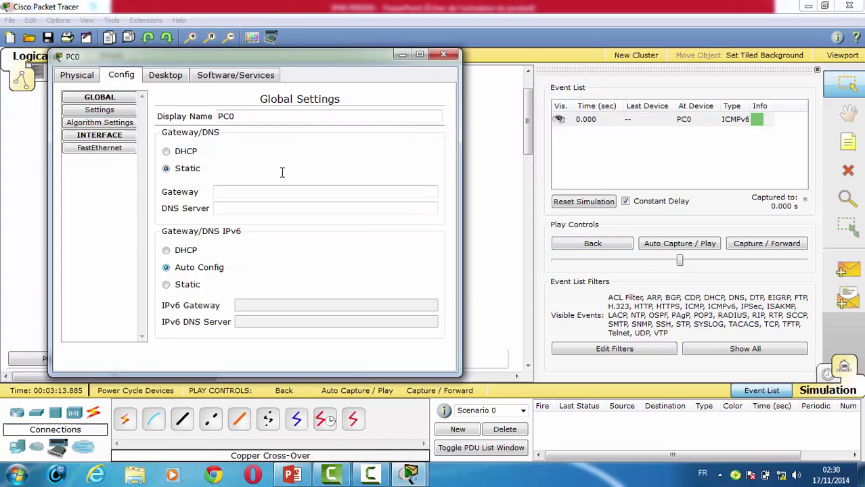
Step: Minimize the PC0 window and advance the simulation capture until CDP frames from Router0 reach PC0 and PC1
left_click(404, 54)
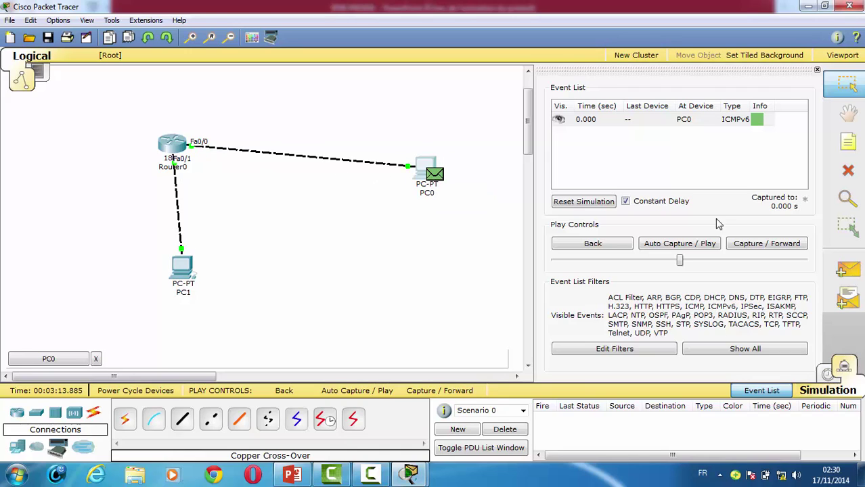
left_click(757, 246)
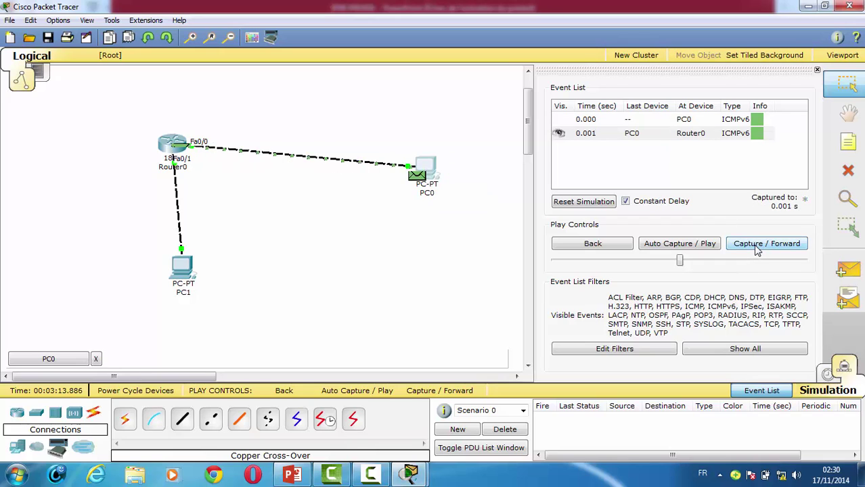
left_click(757, 245)
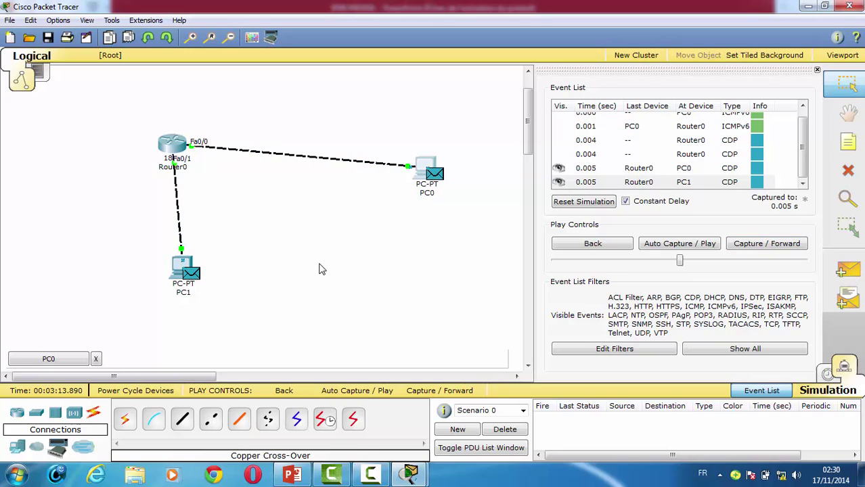
Step: Inspect the OSI layers and inbound PDU details of the CDP frame at PC1, and close its information window
left_click(191, 273)
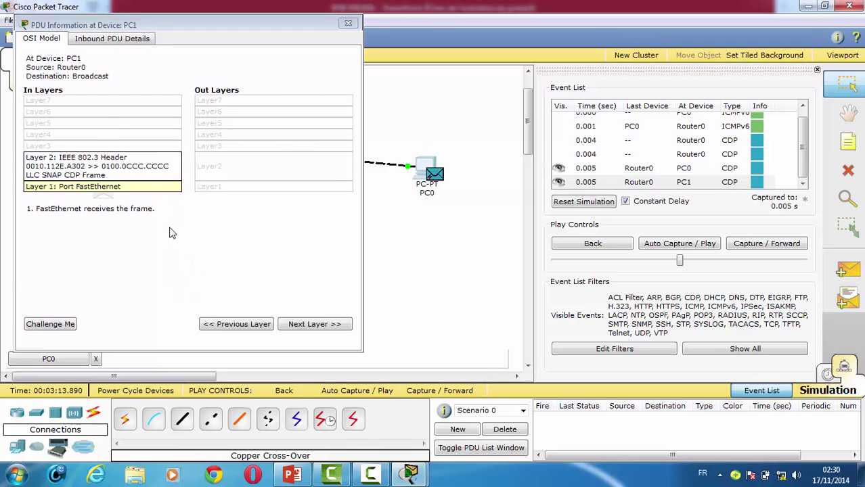
left_click(120, 41)
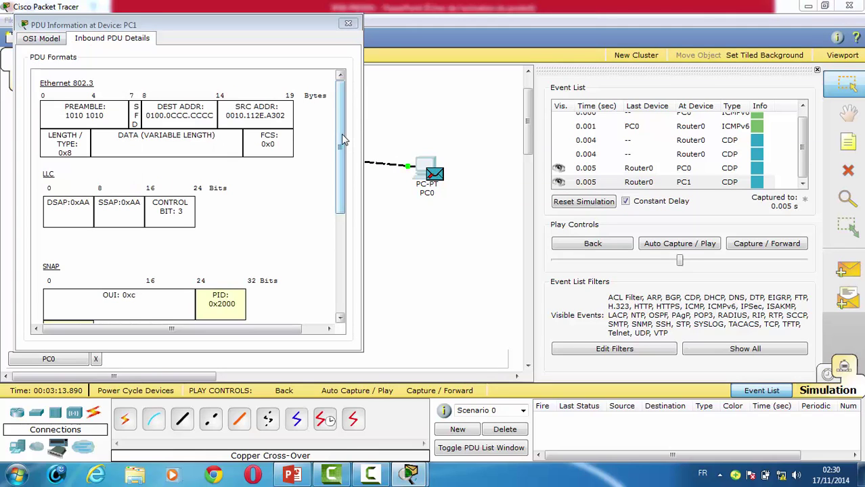
left_click_drag(341, 134, 341, 155)
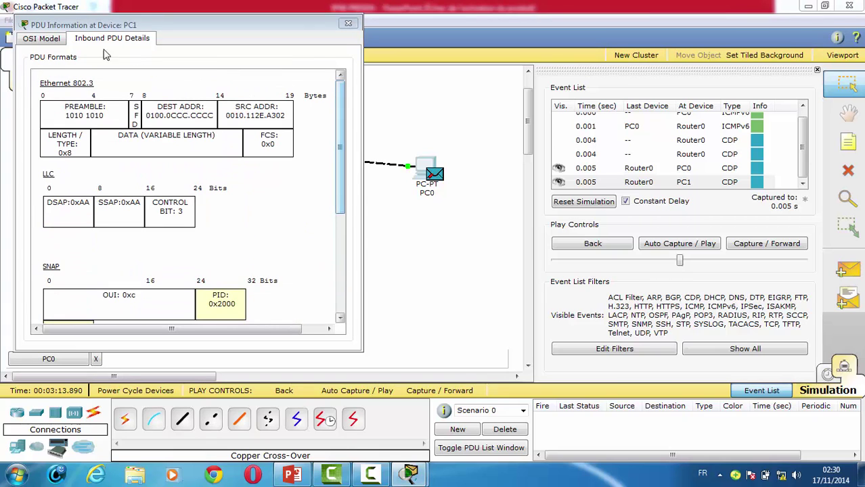
left_click(42, 38)
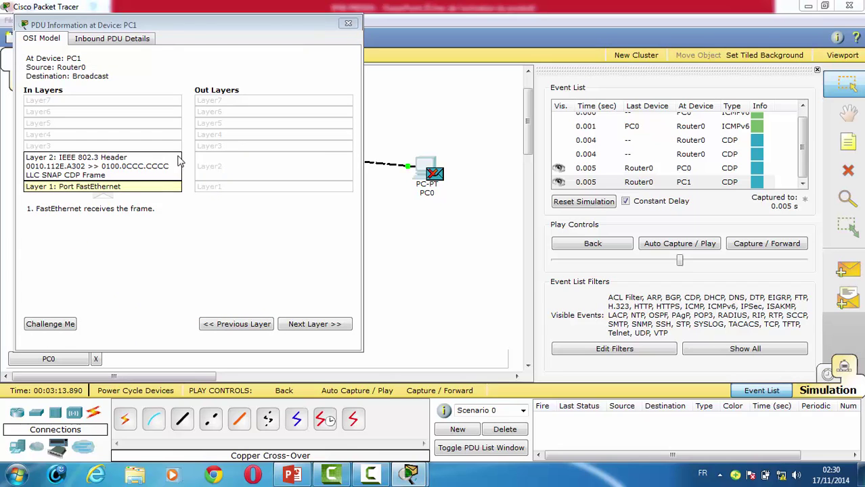
left_click(348, 24)
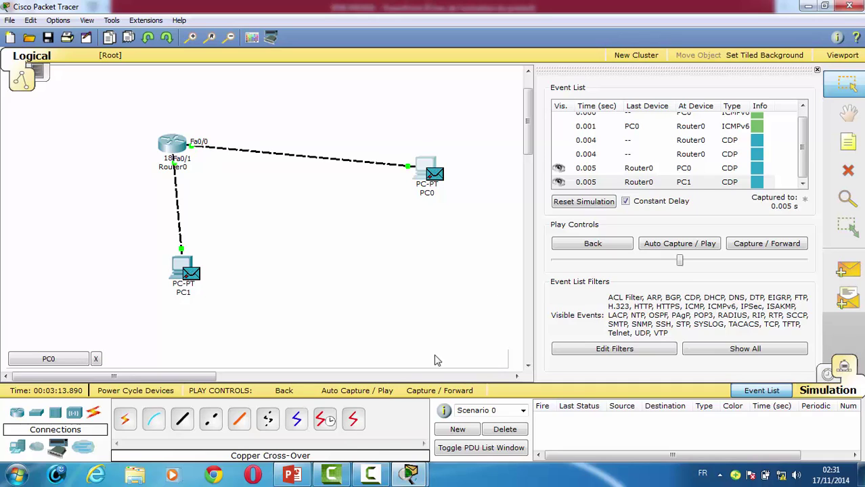
Step: Switch to the IPV6 PRESEN presentation in PowerPoint, start the slide show from slide 14 and advance to slide 15
left_click(295, 476)
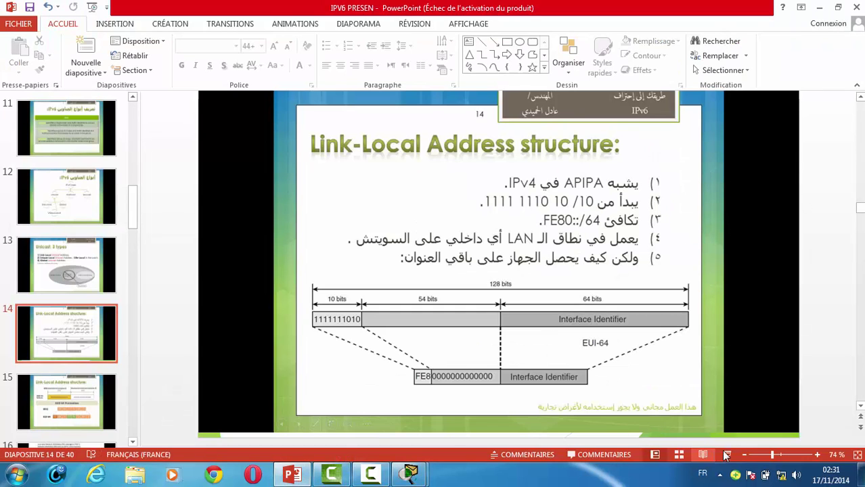
left_click(727, 455)
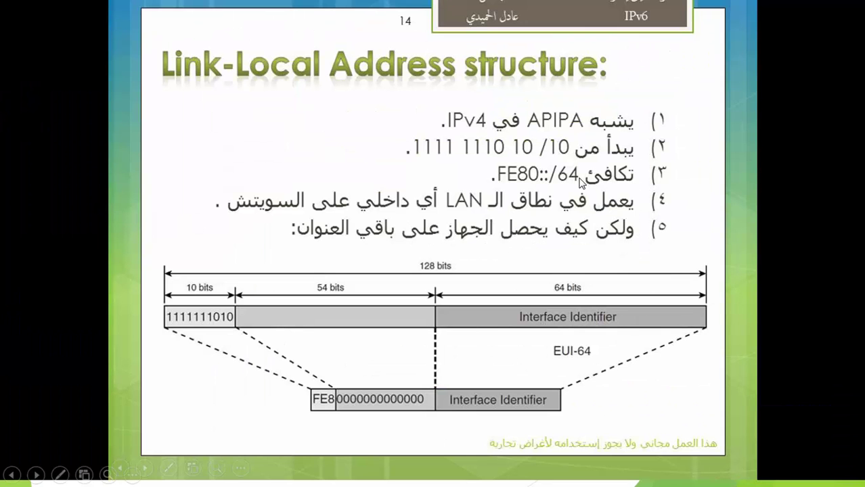
left_click(284, 157)
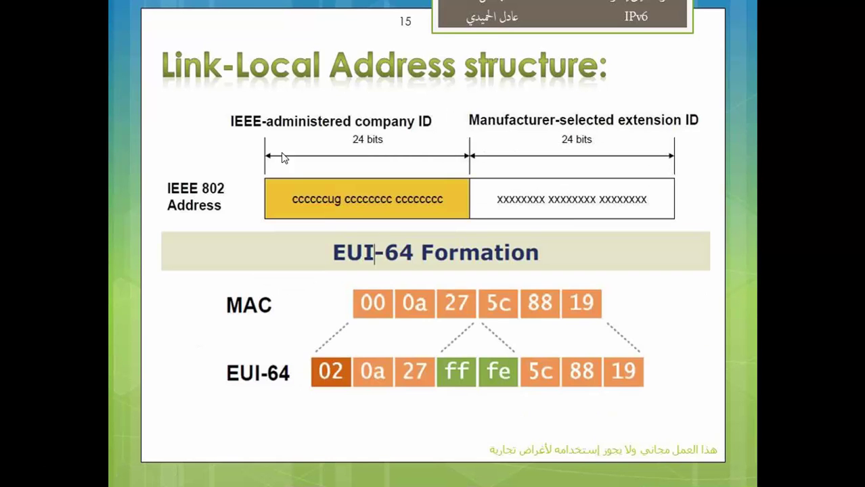